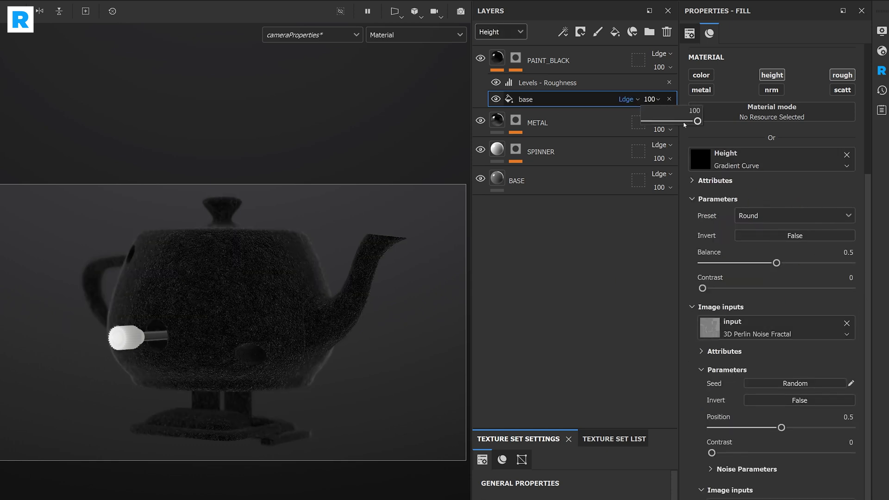
Set the PAINT_BLACK base fill's height opacity to 1 and compress its roughness Levels output to about 0.18–0.25
{"action": "left_click_drag", "start_coordinate": [684, 124], "coordinate": [646, 120]}
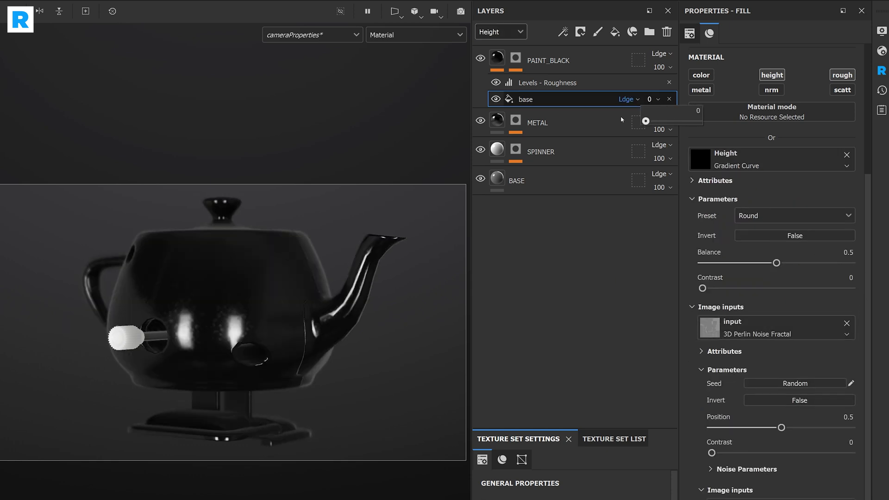
{"action": "left_click", "coordinate": [555, 82]}
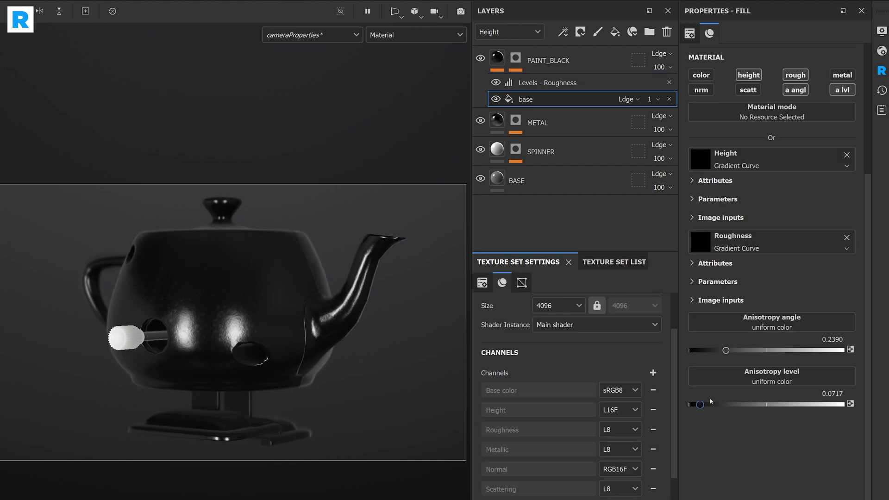
{"action": "left_click_drag", "start_coordinate": [711, 401], "coordinate": [764, 402]}
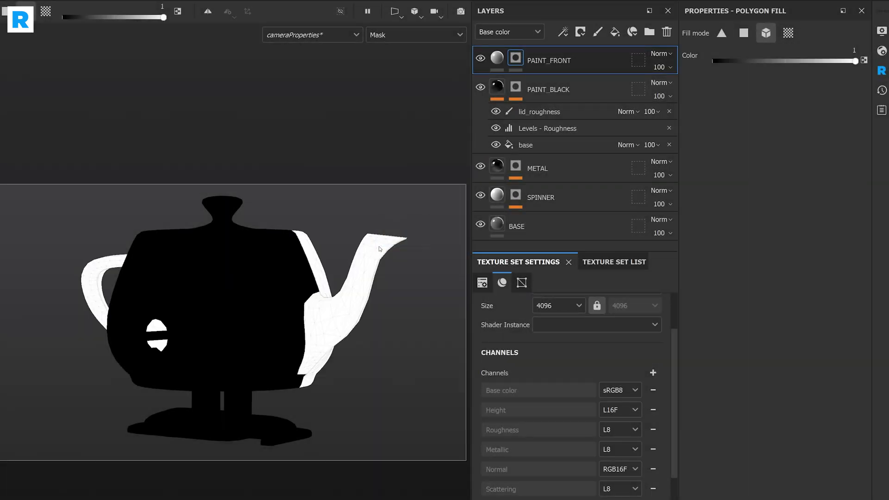
Mask the PAINT_FRONT layer to the teapot's spout with polygon fill and color it red
{"action": "mouse_move", "coordinate": [397, 201]}
{"action": "left_mouse_down"}
{"action": "mouse_move", "coordinate": [415, 246]}
{"action": "mouse_move", "coordinate": [419, 237]}
{"action": "left_mouse_up"}
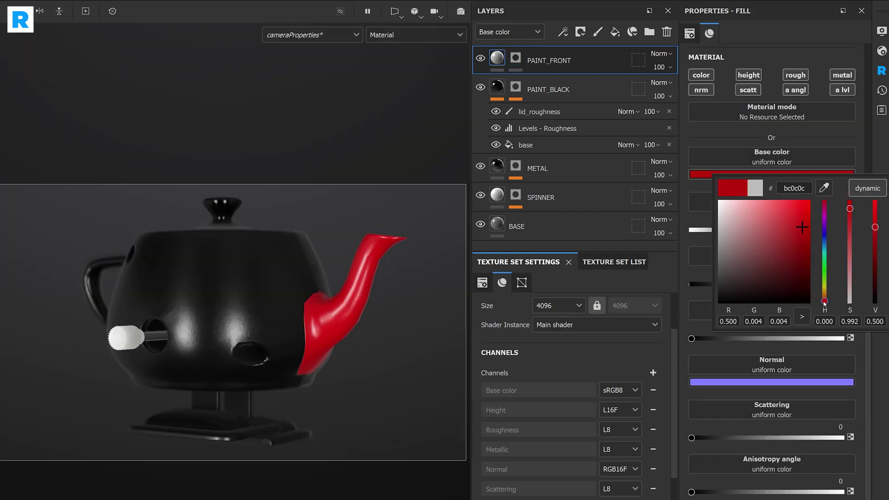
{"action": "mouse_move", "coordinate": [824, 304]}
{"action": "left_mouse_down"}
{"action": "mouse_move", "coordinate": [825, 287]}
{"action": "mouse_move", "coordinate": [825, 299]}
{"action": "left_mouse_up"}
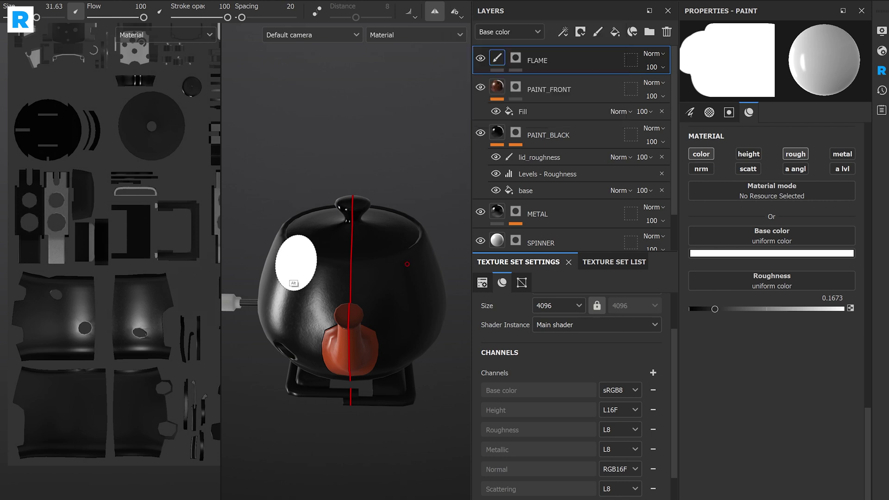
Paint the flame pattern onto the teapot's body using mirror symmetry along Z
{"action": "mouse_move", "coordinate": [290, 258]}
{"action": "left_mouse_down", "text": "alt"}
{"action": "mouse_move", "coordinate": [294, 288]}
{"action": "mouse_move", "coordinate": [320, 285]}
{"action": "left_mouse_up", "text": "alt"}
{"action": "mouse_move", "coordinate": [321, 284]}
{"action": "left_mouse_down"}
{"action": "mouse_move", "coordinate": [352, 278]}
{"action": "mouse_move", "coordinate": [199, 317]}
{"action": "left_mouse_up"}
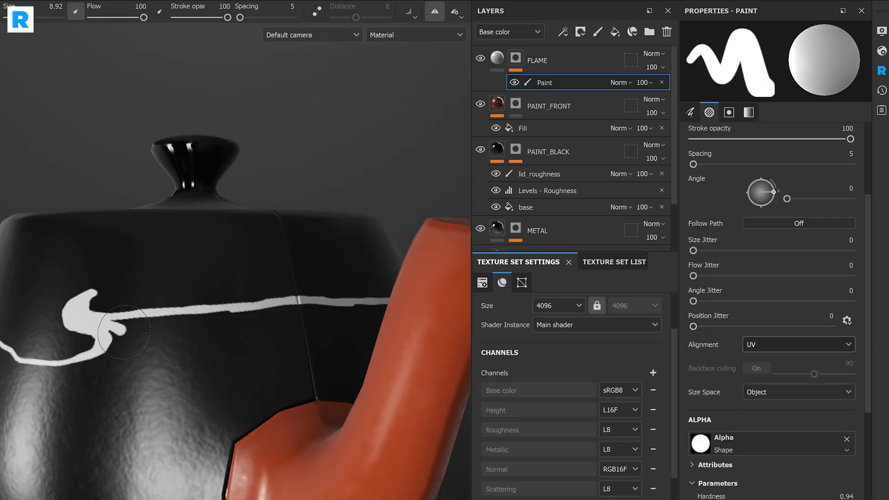
{"action": "mouse_move", "coordinate": [139, 333]}
{"action": "left_mouse_down"}
{"action": "mouse_move", "coordinate": [264, 308]}
{"action": "mouse_move", "coordinate": [277, 409]}
{"action": "left_mouse_up"}
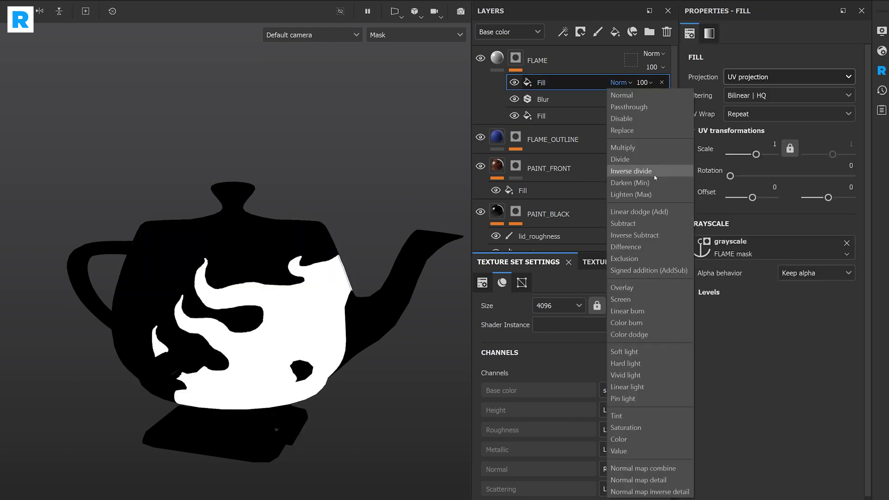
Set the upper fill in the FLAME layer's mask, above the blur, to Subtract blending
{"action": "left_click", "coordinate": [620, 213]}
{"action": "left_click", "coordinate": [562, 99]}
{"action": "left_click", "coordinate": [584, 84]}
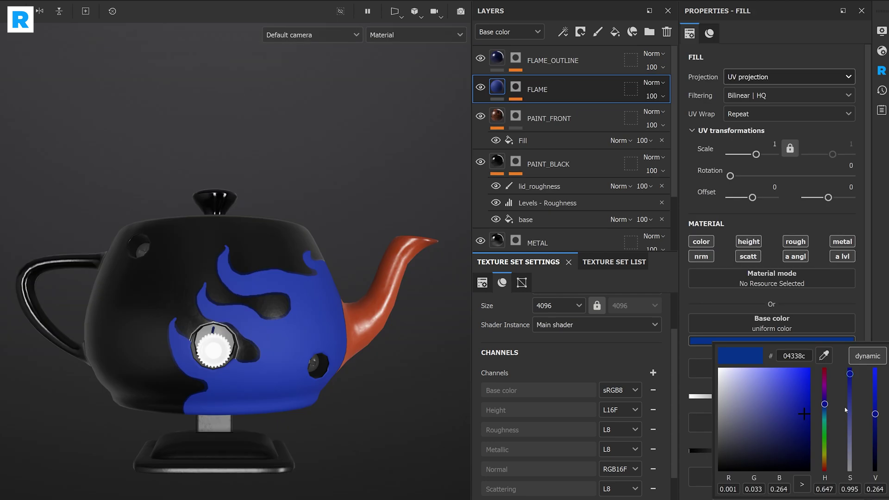
Adjust the FLAME layer's roughness and scale its tri-planar gradient fill to 1.21 for the speckles
{"action": "left_click_drag", "start_coordinate": [825, 467], "coordinate": [825, 459]}
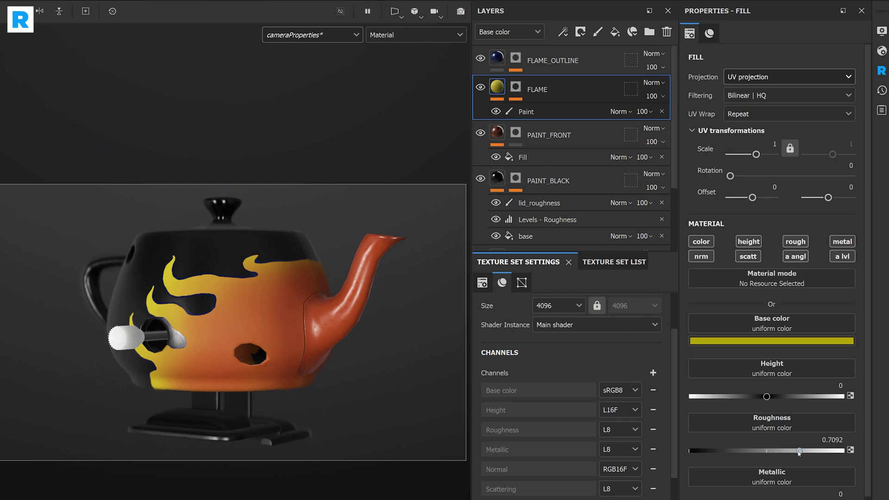
{"action": "left_click_drag", "start_coordinate": [696, 451], "coordinate": [716, 448]}
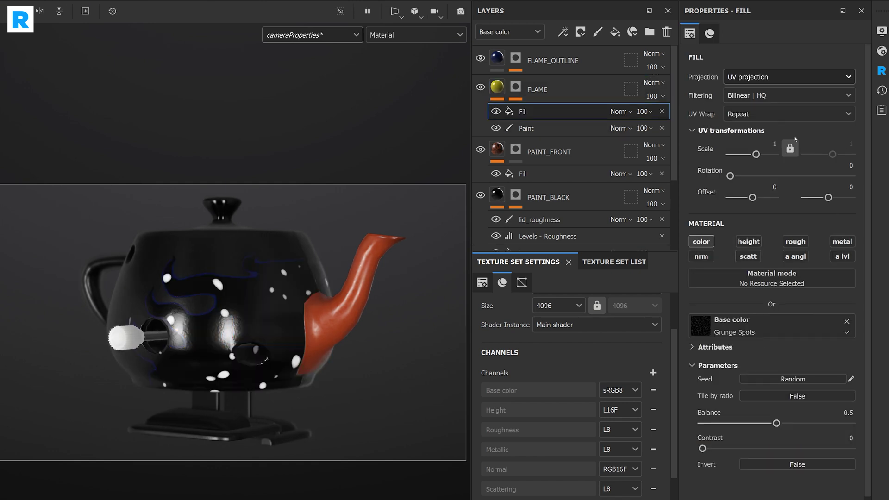
{"action": "left_click_drag", "start_coordinate": [756, 154], "coordinate": [758, 156]}
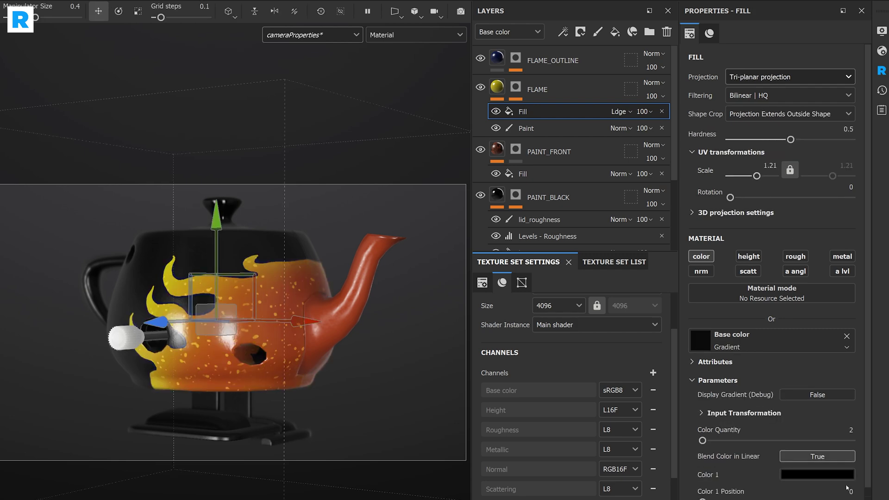
{"action": "left_click", "coordinate": [814, 436]}
{"action": "left_click", "coordinate": [498, 57]}
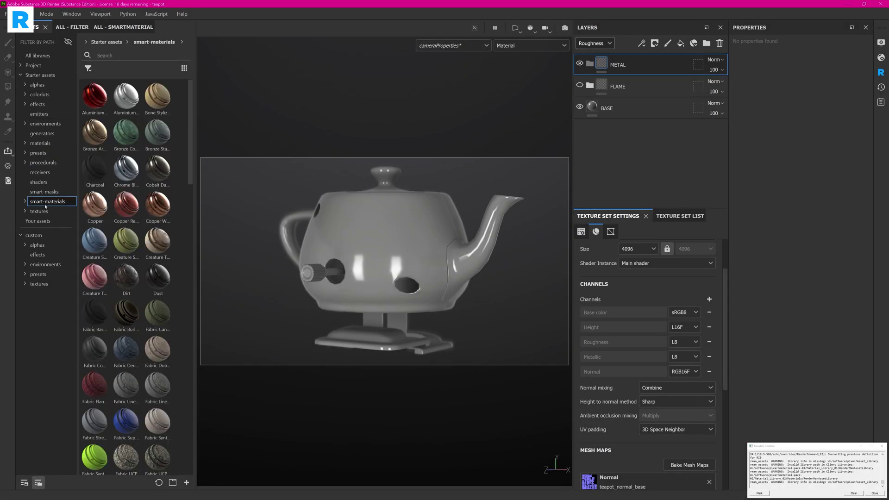
Apply the Iron Forged Old metal smart material to the teapot and nest it in the METAL group
{"action": "double_click", "coordinate": [45, 205]}
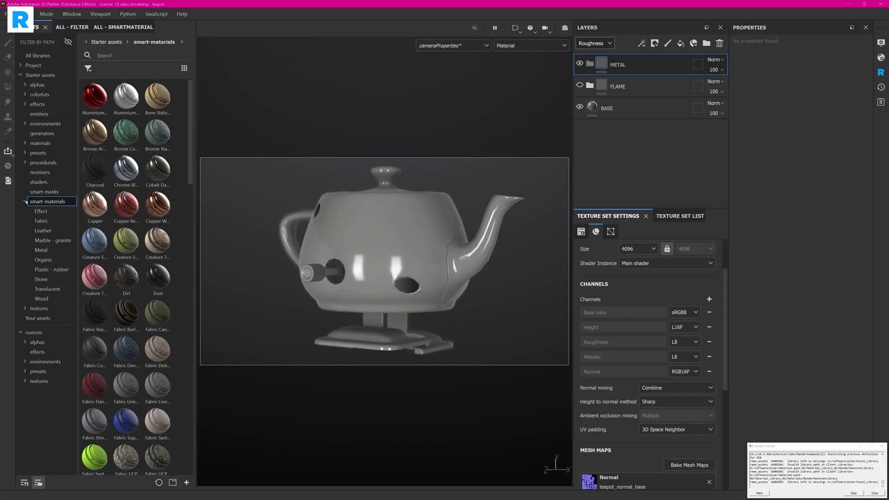
{"action": "left_click", "coordinate": [41, 250]}
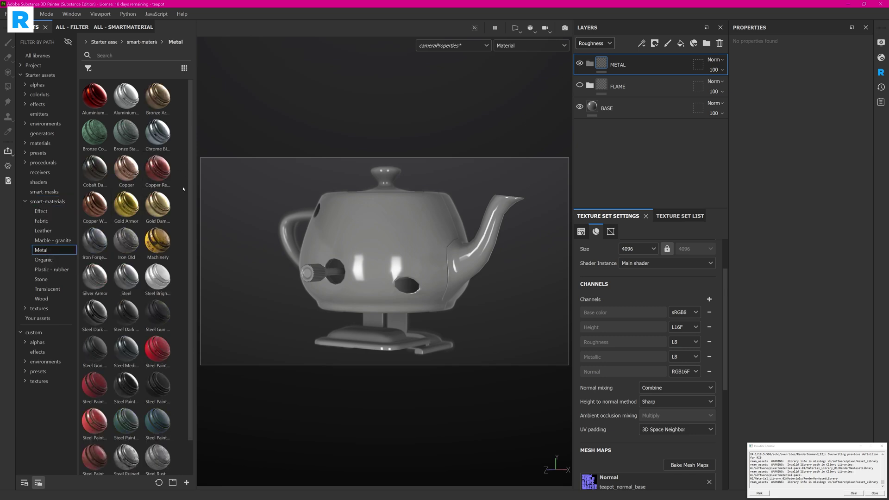
{"action": "left_click_drag", "start_coordinate": [95, 241], "coordinate": [390, 230]}
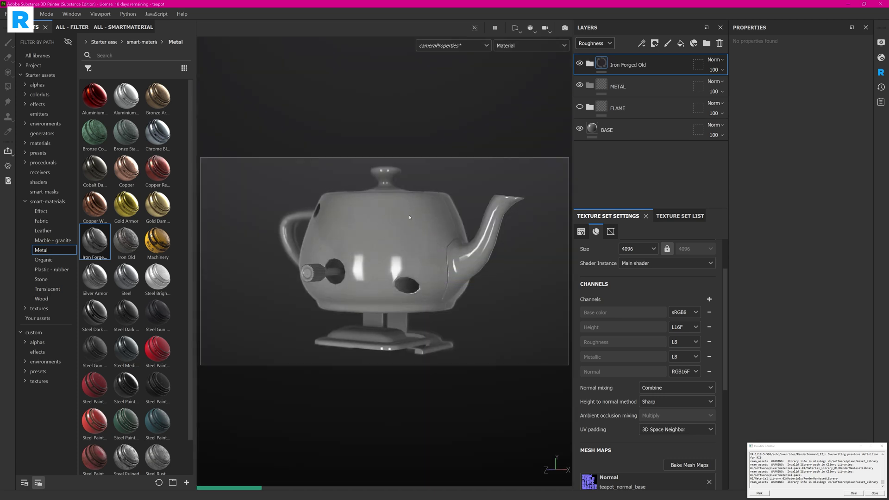
{"action": "left_click_drag", "start_coordinate": [601, 86], "coordinate": [601, 61]}
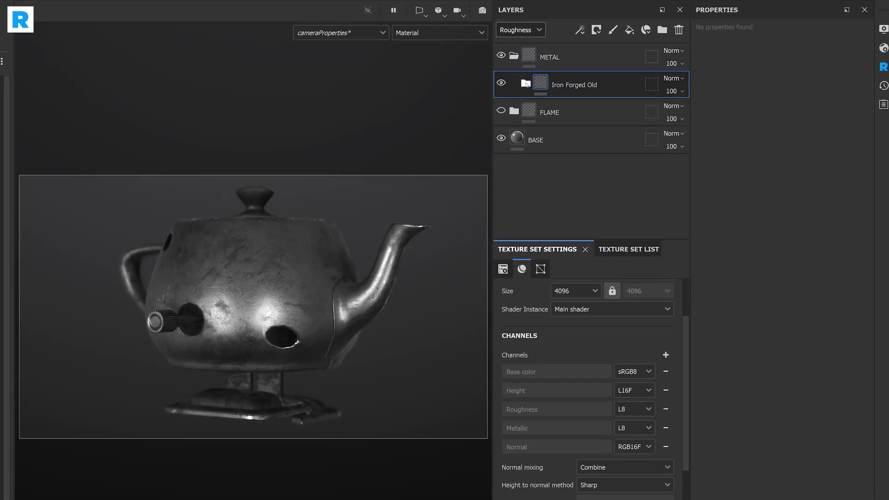
{"action": "left_click", "coordinate": [537, 84]}
{"action": "left_click_drag", "start_coordinate": [592, 234], "coordinate": [591, 451]}
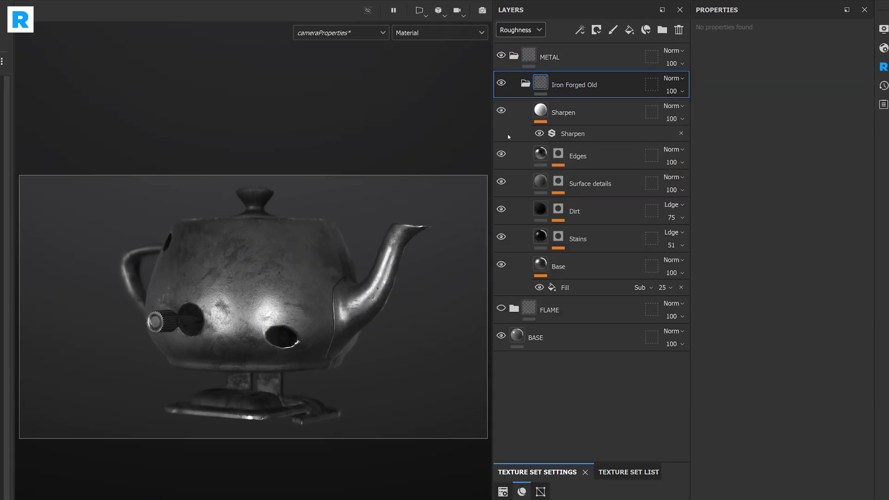
Adjust the Iron Forged Old Base layer, with its Subtract fill at 19 and roughness at 0.2789
{"action": "left_click", "coordinate": [565, 288]}
{"action": "left_click_drag", "start_coordinate": [784, 428], "coordinate": [713, 427]}
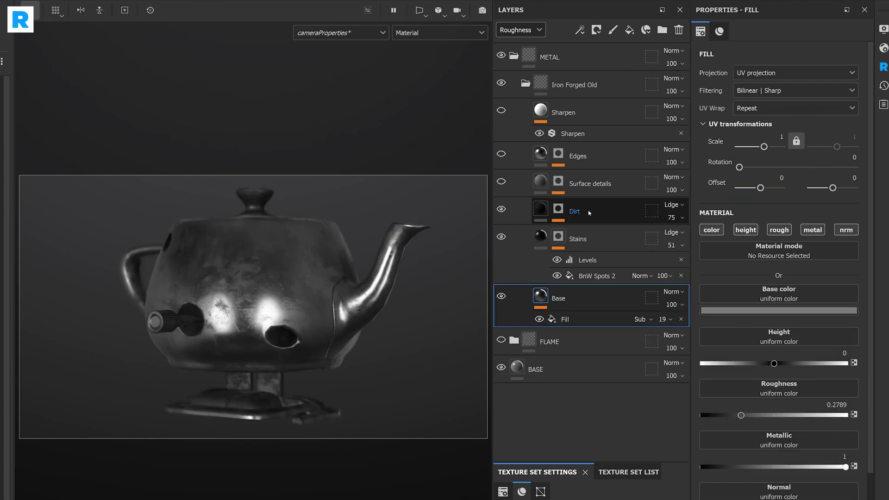
Refine the Dirt layer's Mask Builder generator, setting Grunge to 0.16 and AO to 0.17
{"action": "left_click", "coordinate": [558, 209], "text": "alt"}
{"action": "left_click", "coordinate": [597, 232]}
{"action": "scroll", "coordinate": [869, 319], "scroll_direction": "down", "scroll_amount": 6}
{"action": "scroll", "coordinate": [873, 249], "scroll_direction": "up", "scroll_amount": 1}
{"action": "left_click_drag", "start_coordinate": [872, 248], "coordinate": [873, 93]}
{"action": "mouse_move", "coordinate": [741, 226]}
{"action": "left_mouse_down"}
{"action": "mouse_move", "coordinate": [701, 226]}
{"action": "mouse_move", "coordinate": [733, 227]}
{"action": "left_mouse_up"}
{"action": "key", "text": "m"}
{"action": "left_click_drag", "start_coordinate": [777, 268], "coordinate": [796, 268]}
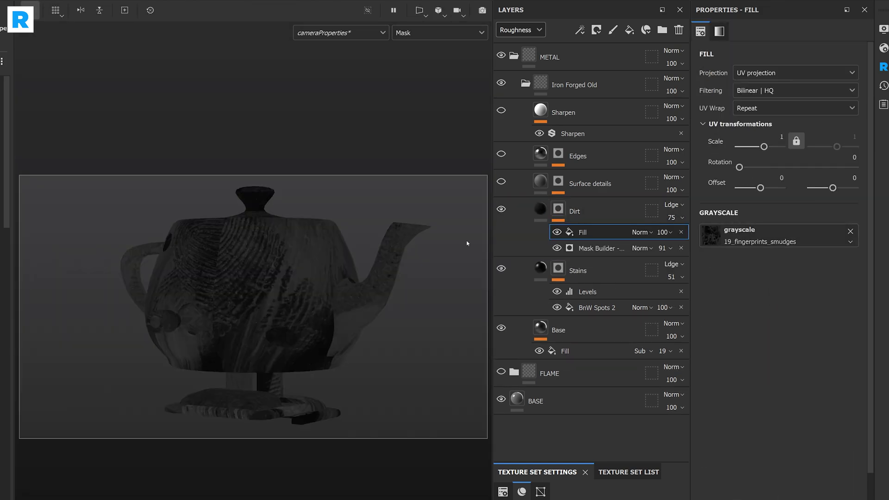
Project the Dirt mask's gradient curve fill tri-planar at scale 1.21, rotation 94.15, with contrast 0.68
{"action": "left_click", "coordinate": [794, 73]}
{"action": "left_click", "coordinate": [769, 111]}
{"action": "left_click_drag", "start_coordinate": [763, 167], "coordinate": [769, 188]}
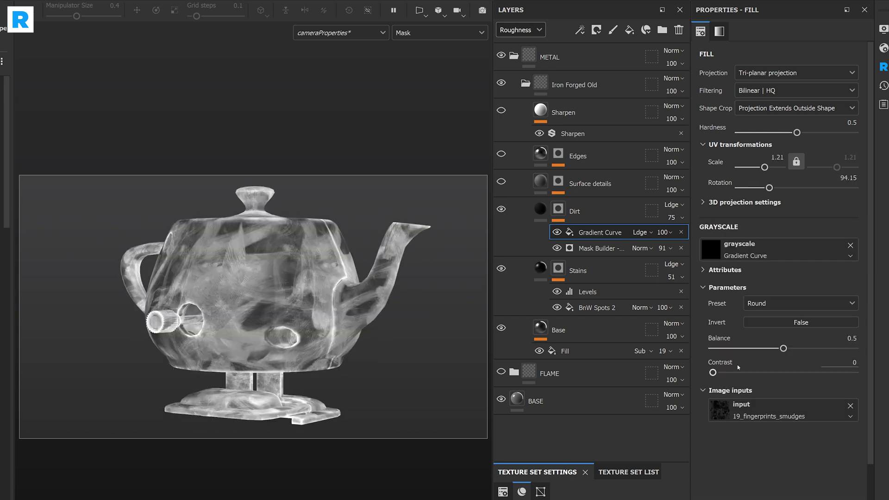
{"action": "left_click_drag", "start_coordinate": [783, 373], "coordinate": [820, 373]}
Reduce the opacity of the Gradient Curve fill in the Dirt mask to 55
{"action": "left_click", "coordinate": [665, 232]}
{"action": "left_click_drag", "start_coordinate": [671, 254], "coordinate": [688, 254]}
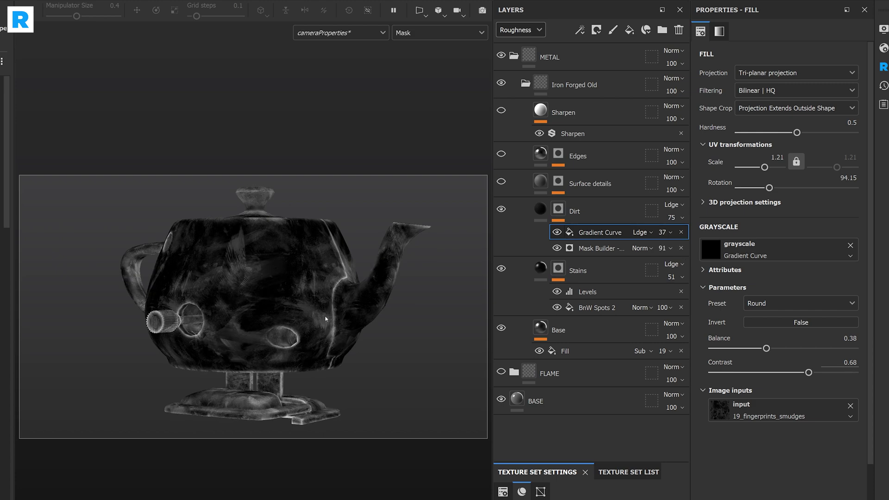
{"action": "key", "text": "m"}
{"action": "left_click", "coordinate": [667, 232]}
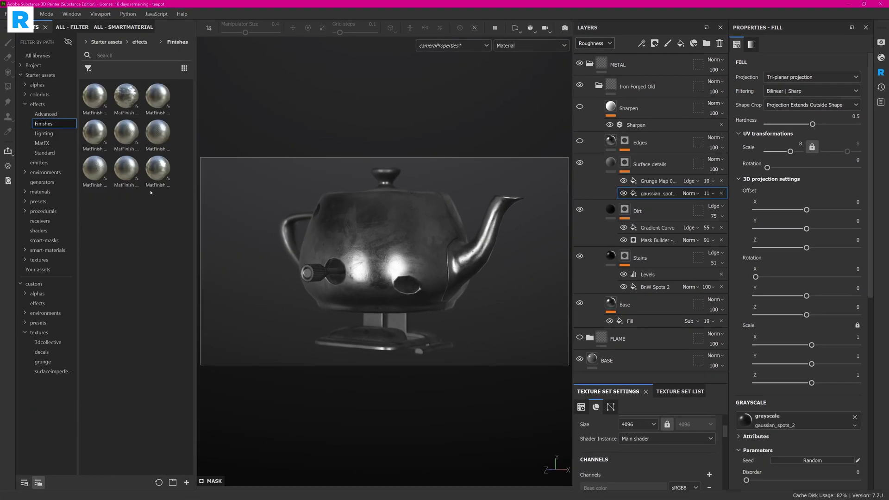
Add a MatFinish Rough filter layer above Surface details, enable triplanar mapping, and adjust its brushing
{"action": "left_click_drag", "start_coordinate": [156, 169], "coordinate": [648, 153]}
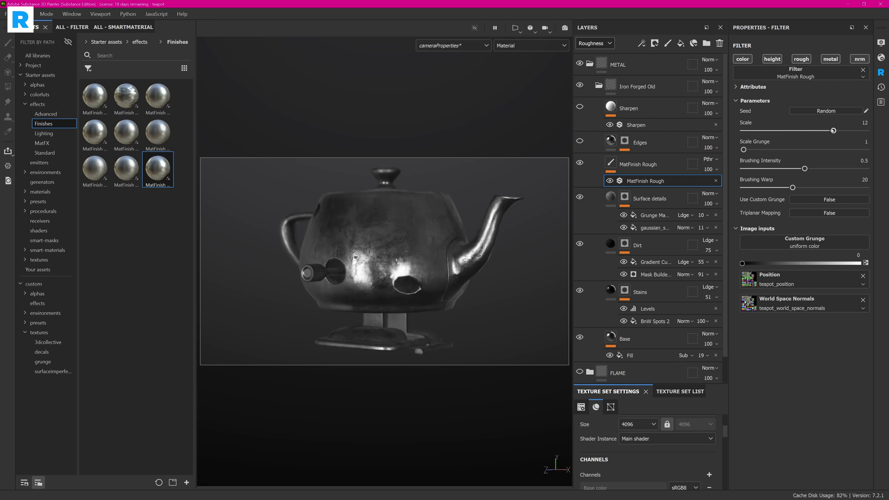
{"action": "left_click", "coordinate": [828, 212]}
{"action": "left_click_drag", "start_coordinate": [805, 168], "coordinate": [843, 168]}
{"action": "mouse_move", "coordinate": [792, 188]}
{"action": "left_mouse_down"}
{"action": "mouse_move", "coordinate": [754, 187]}
{"action": "mouse_move", "coordinate": [811, 189]}
{"action": "mouse_move", "coordinate": [766, 168]}
{"action": "mouse_move", "coordinate": [793, 168]}
{"action": "left_mouse_up"}
Adjust the Edges layer's mask generator settings to refine the worn edges, and show the Sharpen layer
{"action": "left_click", "coordinate": [624, 141], "text": "alt"}
{"action": "left_click", "coordinate": [655, 172]}
{"action": "left_click_drag", "start_coordinate": [827, 128], "coordinate": [844, 128]}
{"action": "left_click_drag", "start_coordinate": [837, 147], "coordinate": [778, 147]}
{"action": "left_click_drag", "start_coordinate": [845, 128], "coordinate": [837, 128]}
{"action": "left_click_drag", "start_coordinate": [750, 249], "coordinate": [759, 250]}
{"action": "left_click_drag", "start_coordinate": [858, 268], "coordinate": [853, 269]}
{"action": "left_click_drag", "start_coordinate": [802, 198], "coordinate": [762, 198]}
{"action": "key", "text": "m"}
{"action": "left_click", "coordinate": [579, 106]}
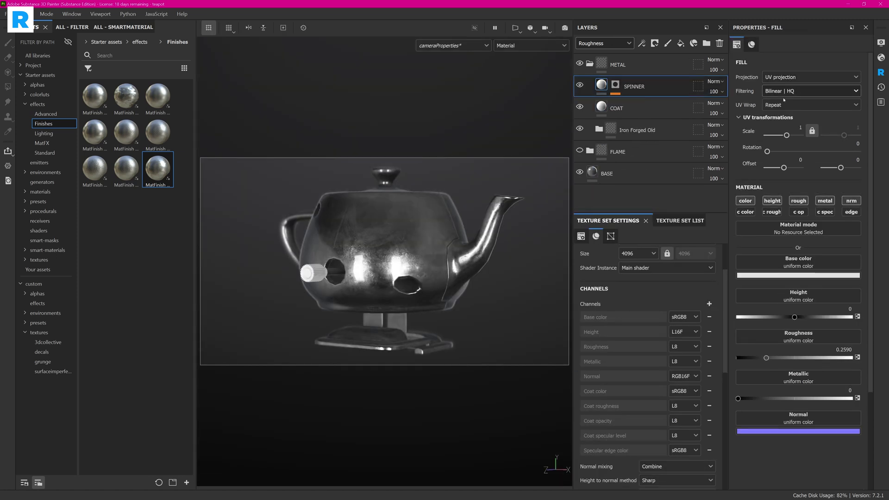
Add another material channel to the teapot texture set
{"action": "left_click_drag", "start_coordinate": [725, 369], "coordinate": [725, 349]}
{"action": "left_click", "coordinate": [709, 348]}
{"action": "left_click", "coordinate": [731, 246]}
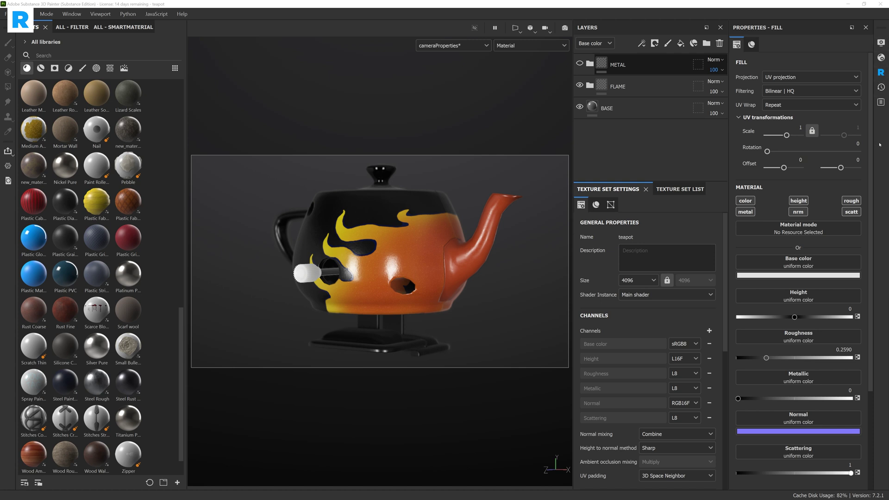
Open the RenderMan preset browser, look through the factory materials, and switch to the Custom Library
{"action": "left_click", "coordinate": [880, 73]}
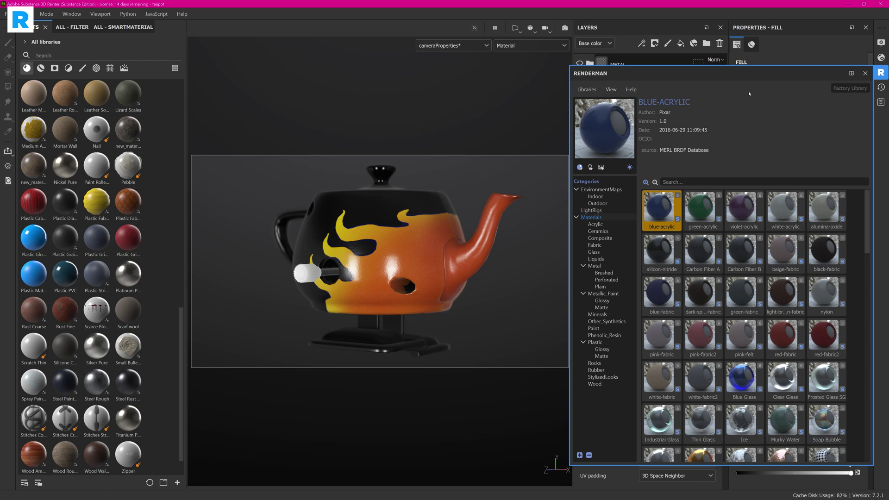
{"action": "mouse_move", "coordinate": [867, 210]}
{"action": "left_mouse_down"}
{"action": "mouse_move", "coordinate": [869, 412]}
{"action": "mouse_move", "coordinate": [852, 238]}
{"action": "mouse_move", "coordinate": [810, 148]}
{"action": "left_mouse_up"}
{"action": "left_click", "coordinate": [587, 90]}
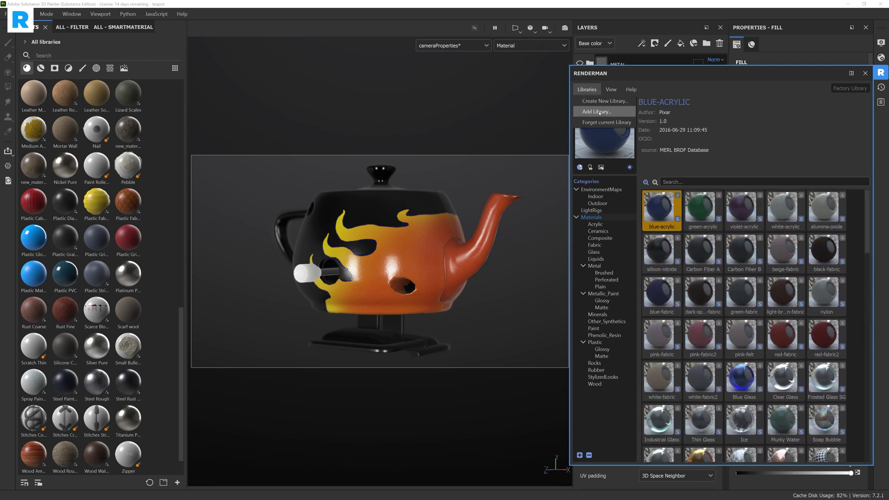
{"action": "left_click", "coordinate": [587, 90]}
{"action": "left_click", "coordinate": [611, 90]}
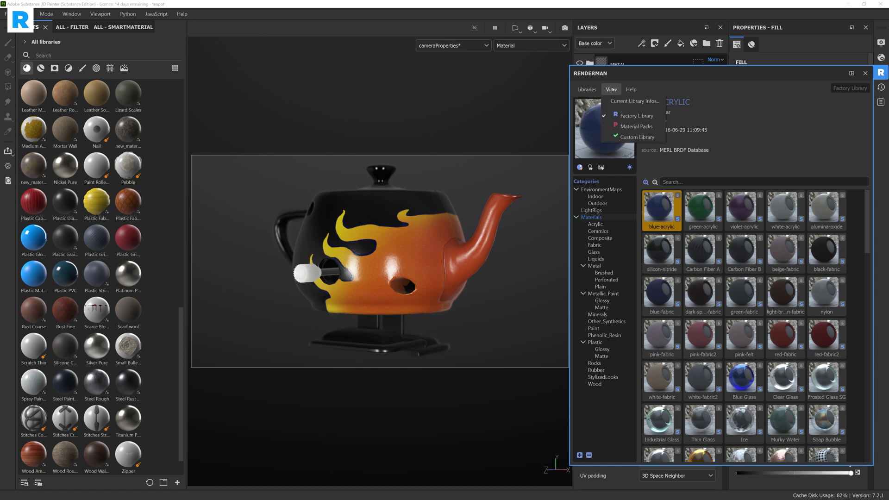
{"action": "left_click", "coordinate": [638, 138]}
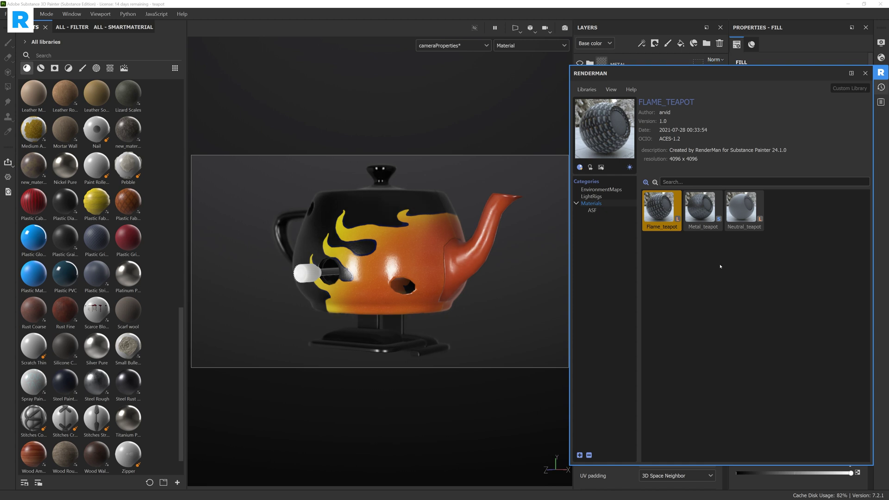
{"action": "left_click", "coordinate": [881, 74]}
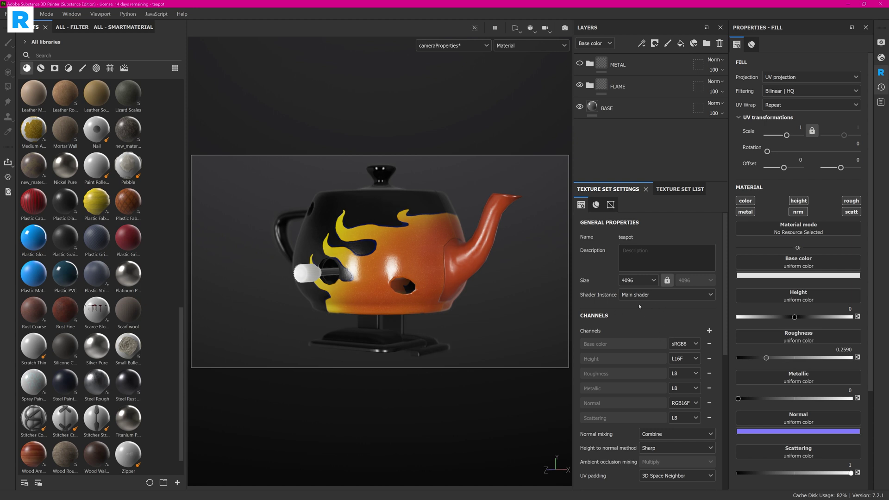
{"action": "left_click", "coordinate": [653, 280]}
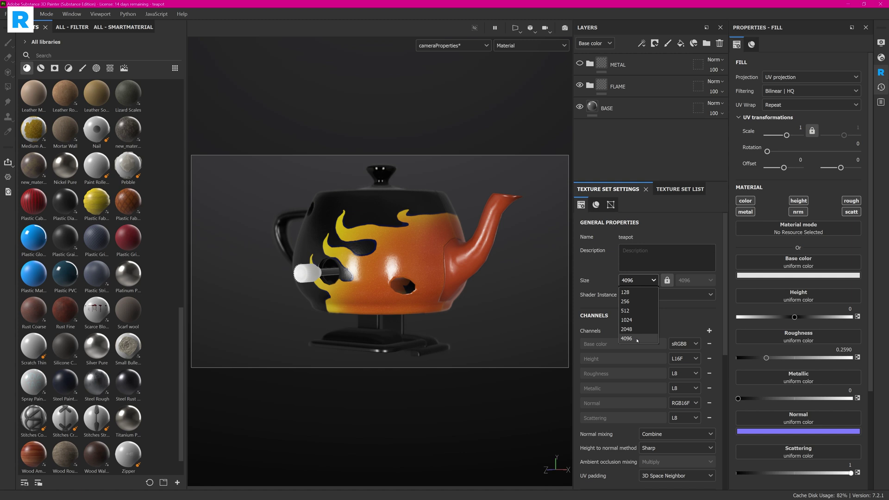
{"action": "left_click", "coordinate": [695, 310]}
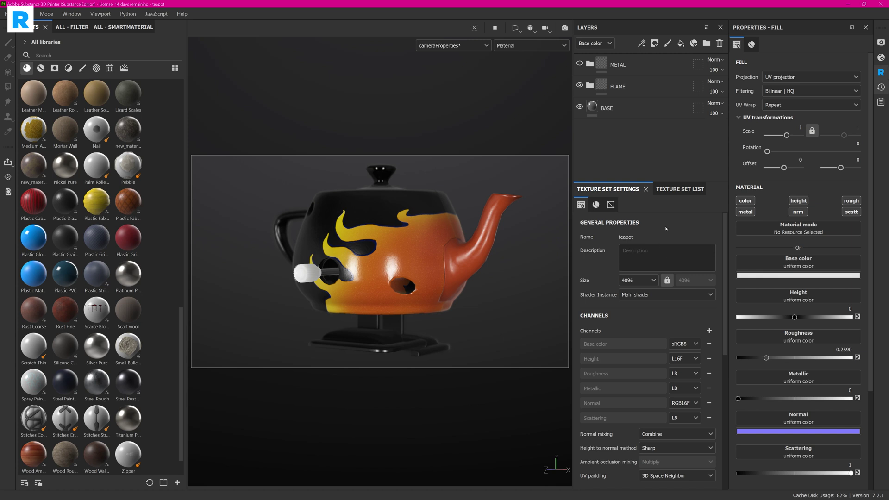
Create a new RenderMan material from the current texture set and name it FlameTeapot
{"action": "left_click", "coordinate": [881, 72]}
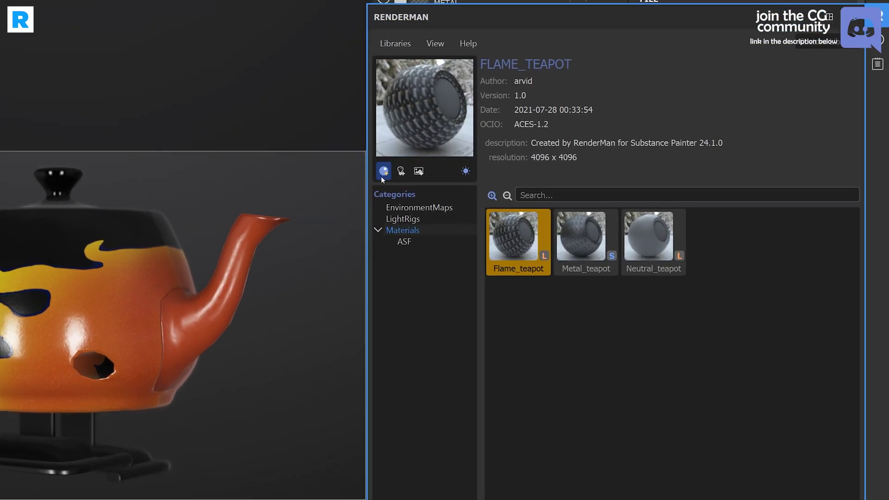
{"action": "left_click", "coordinate": [384, 171]}
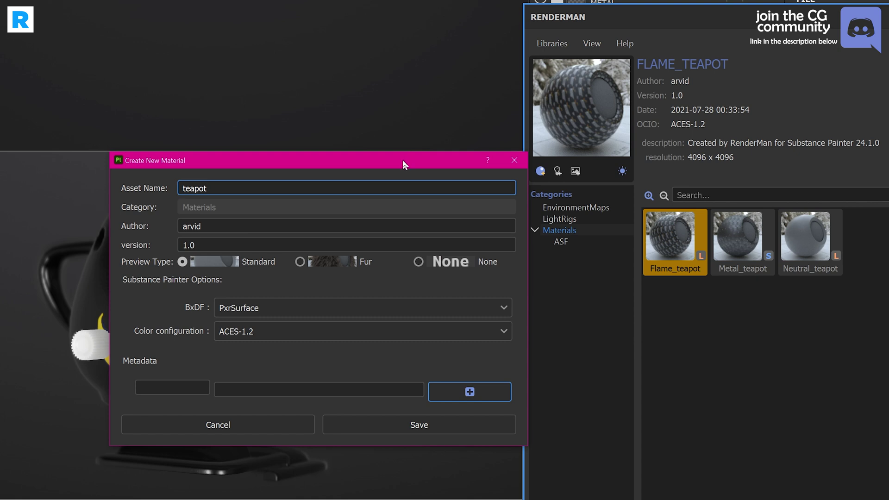
{"action": "left_click_drag", "start_coordinate": [403, 164], "coordinate": [529, 147]}
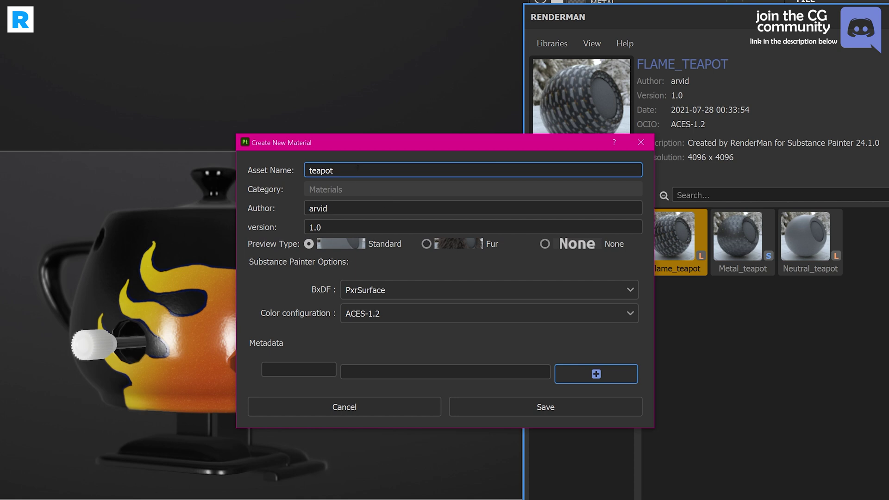
{"action": "left_click_drag", "start_coordinate": [365, 168], "coordinate": [270, 152]}
{"action": "type", "text": "FlameTeapot"}
Set the new material's BxDF to Lama with the ACES-1.2 color configuration and save it to the library
{"action": "left_click", "coordinate": [375, 290]}
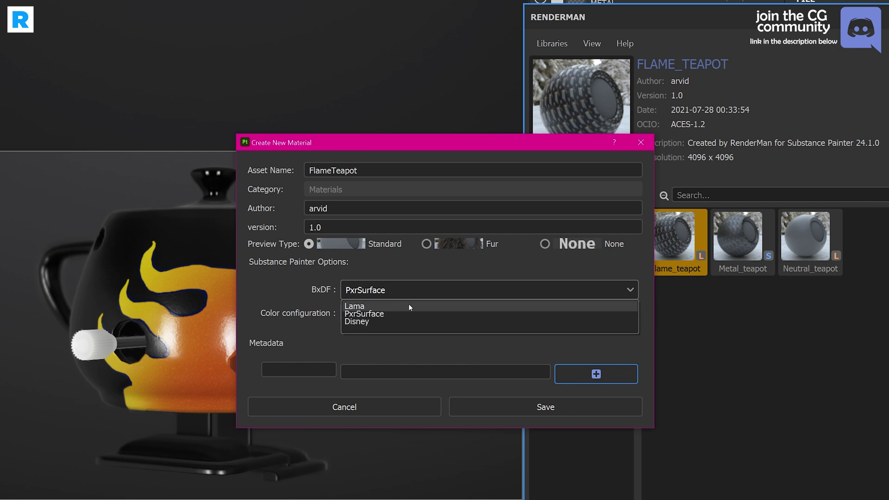
{"action": "left_click", "coordinate": [372, 307]}
{"action": "left_click", "coordinate": [384, 313]}
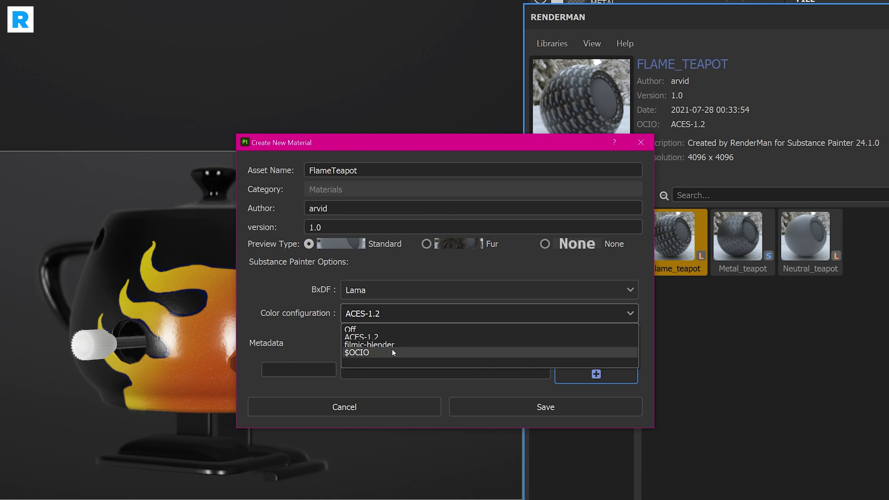
{"action": "left_click", "coordinate": [329, 336]}
{"action": "left_click", "coordinate": [308, 370]}
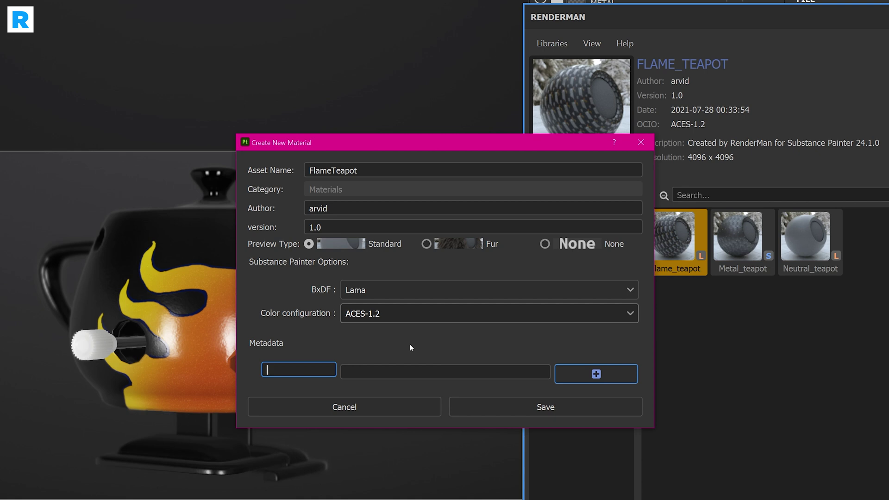
{"action": "left_click", "coordinate": [540, 406]}
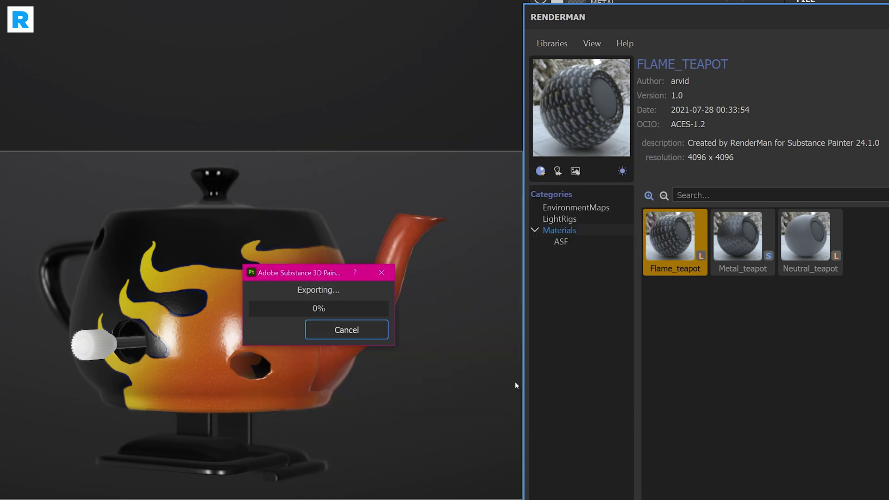